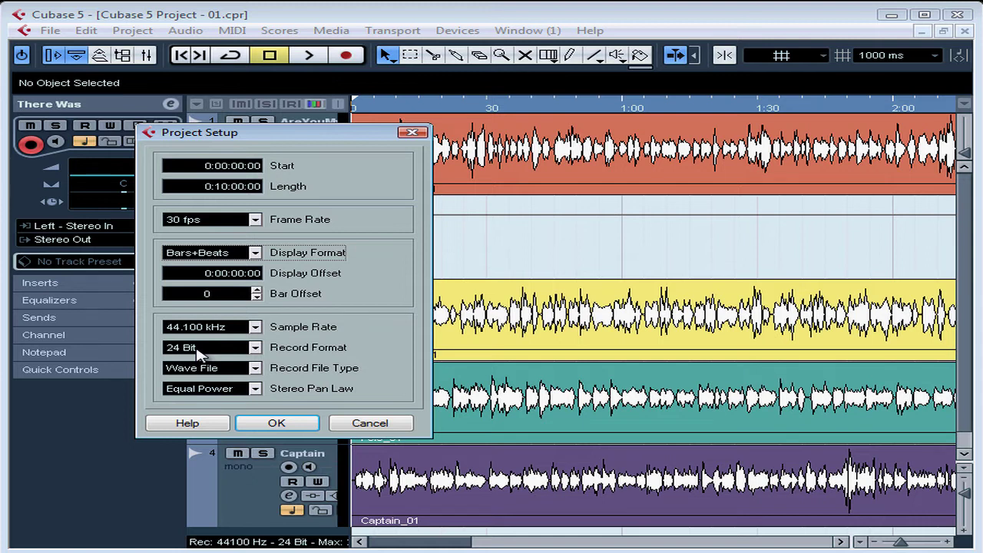
# - Confirm the record format stays at 24 Bit and close Project Setup
pyautogui.click(255, 347)
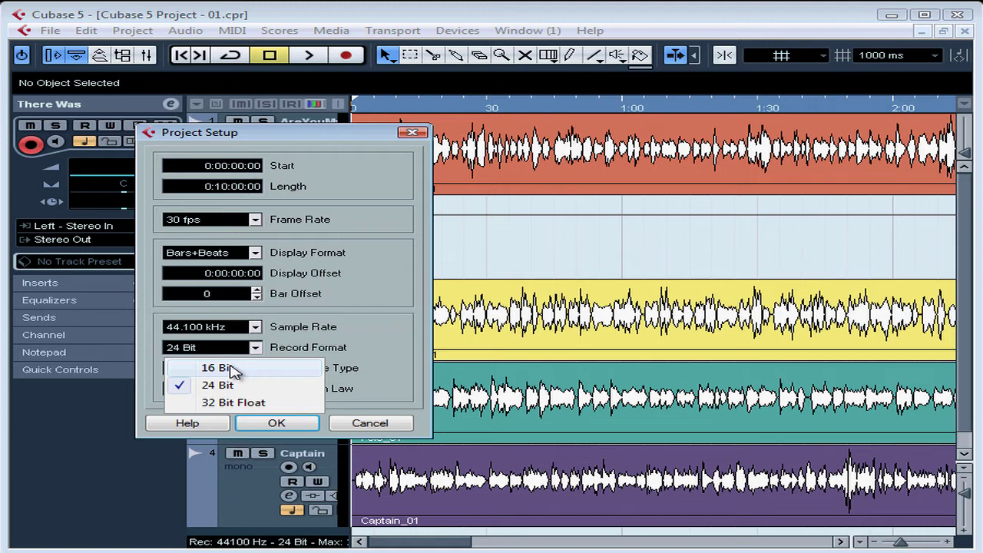
pyautogui.click(364, 345)
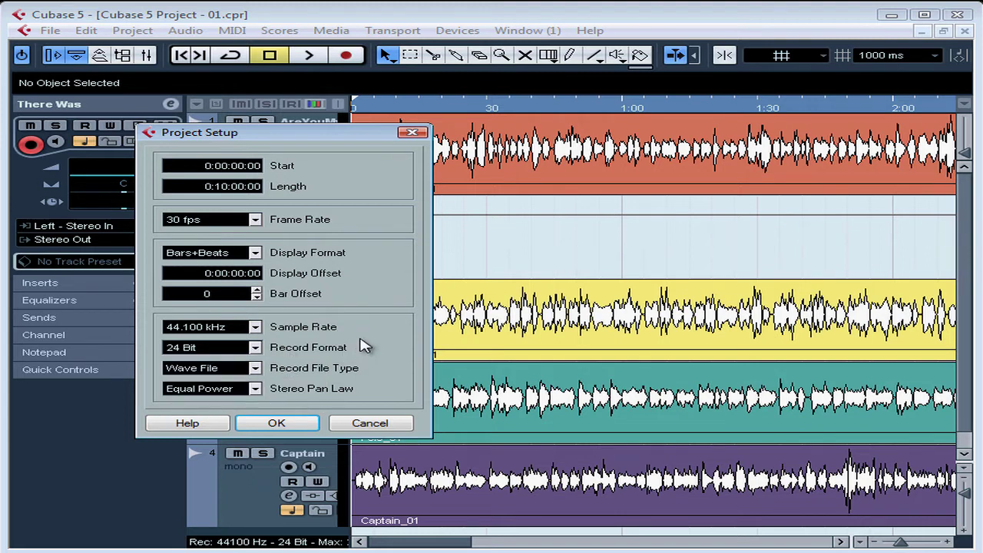
pyautogui.click(412, 133)
# - Reopen Project Setup from the Project menu
pyautogui.click(144, 33)
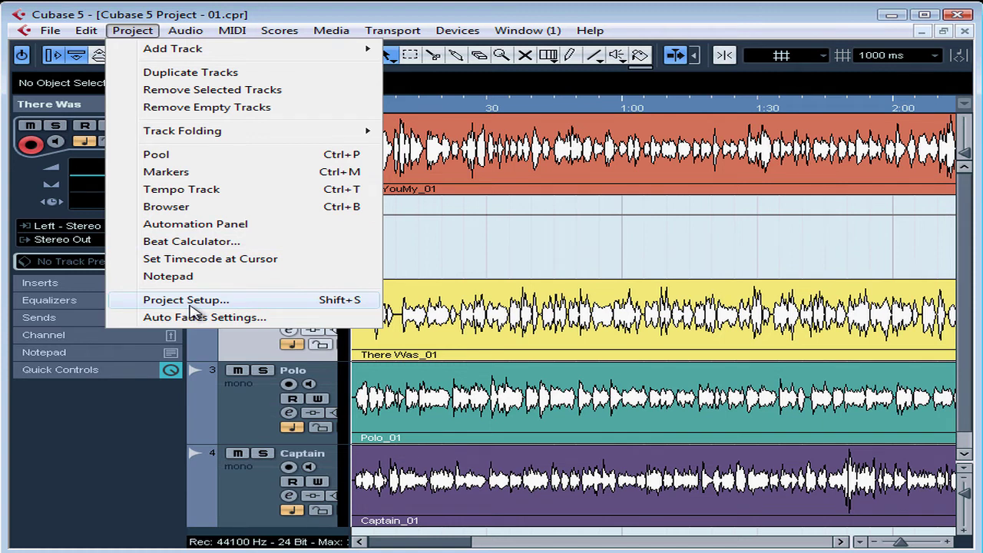
pyautogui.click(346, 308)
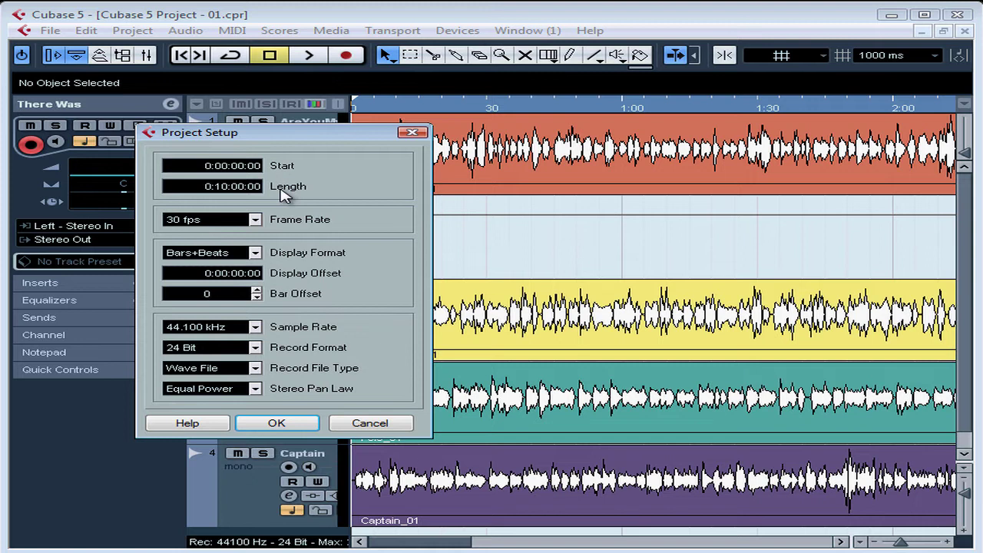
# - Shorten the project length from 0:10:00:00 to 0:08:00:00
pyautogui.click(224, 188)
pyautogui.press('BackSpace')
pyautogui.press('BackSpace')
pyautogui.press('BackSpace')
pyautogui.write('8')
pyautogui.press('Tab')
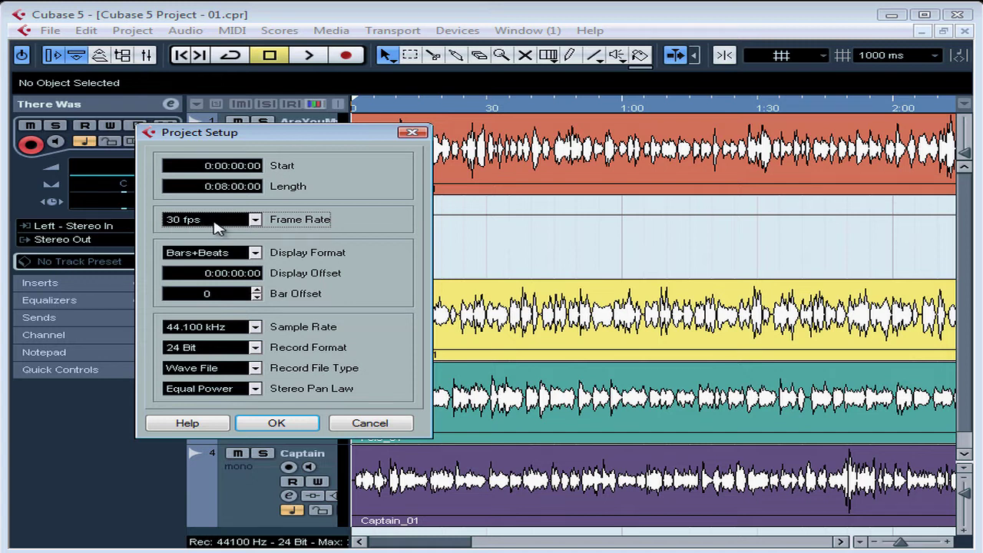
# - Check the frame rate stays 30 fps and display format stays Bars+Beats
pyautogui.click(256, 220)
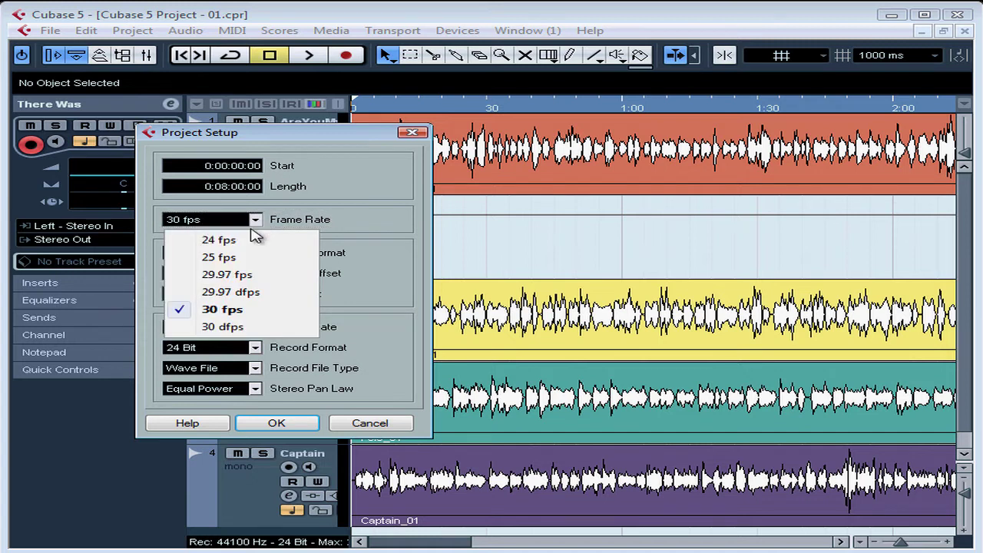
pyautogui.click(360, 228)
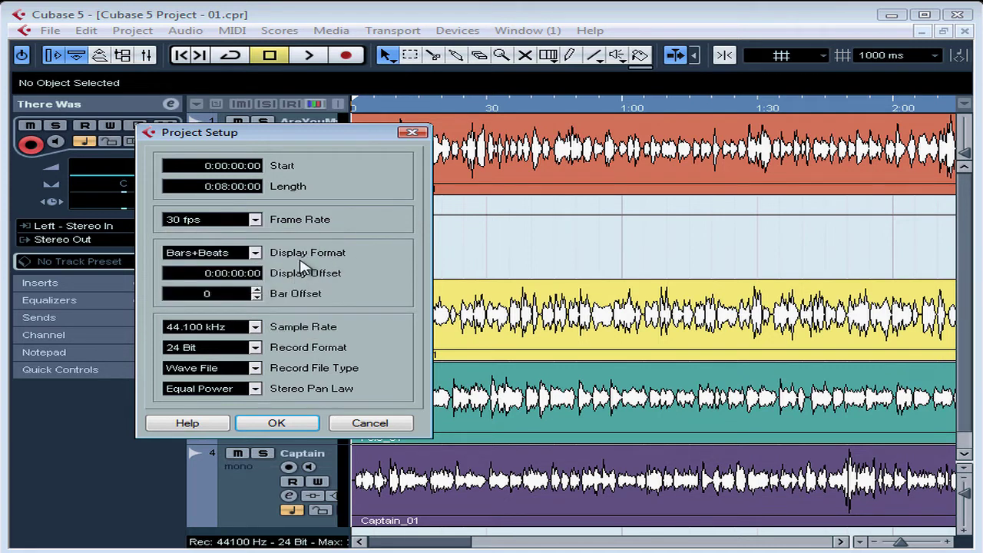
pyautogui.click(255, 253)
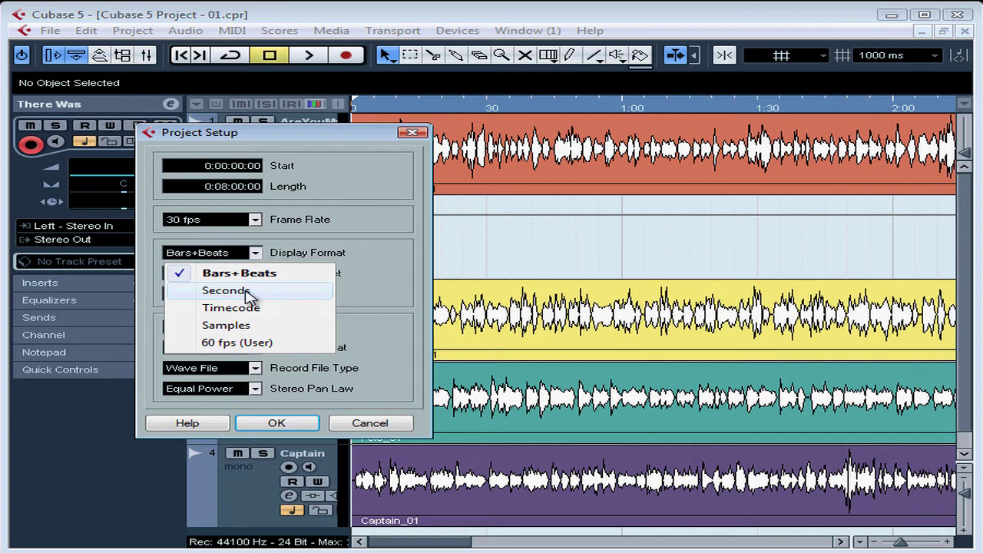
pyautogui.click(362, 287)
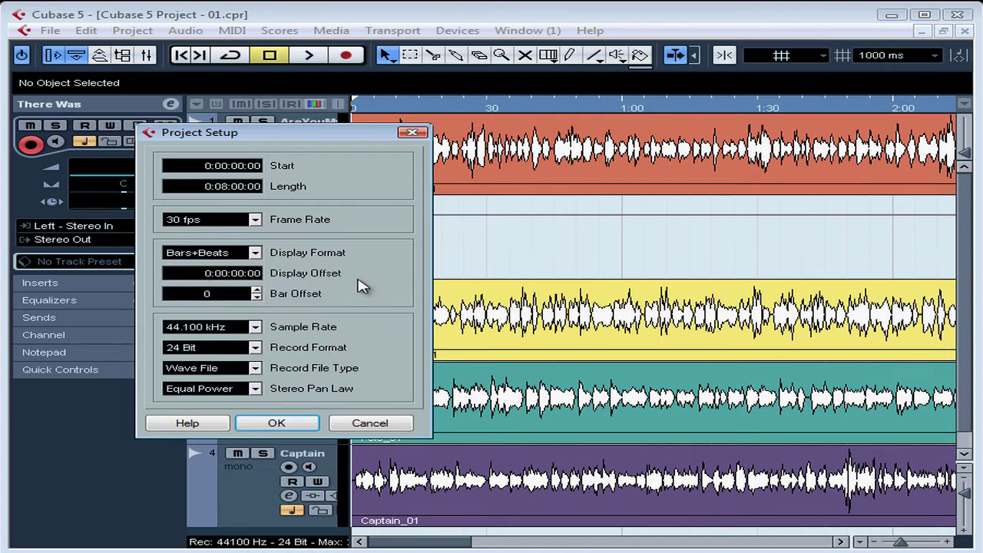
# - Cancel Project Setup and show the Transport Panel
pyautogui.click(376, 423)
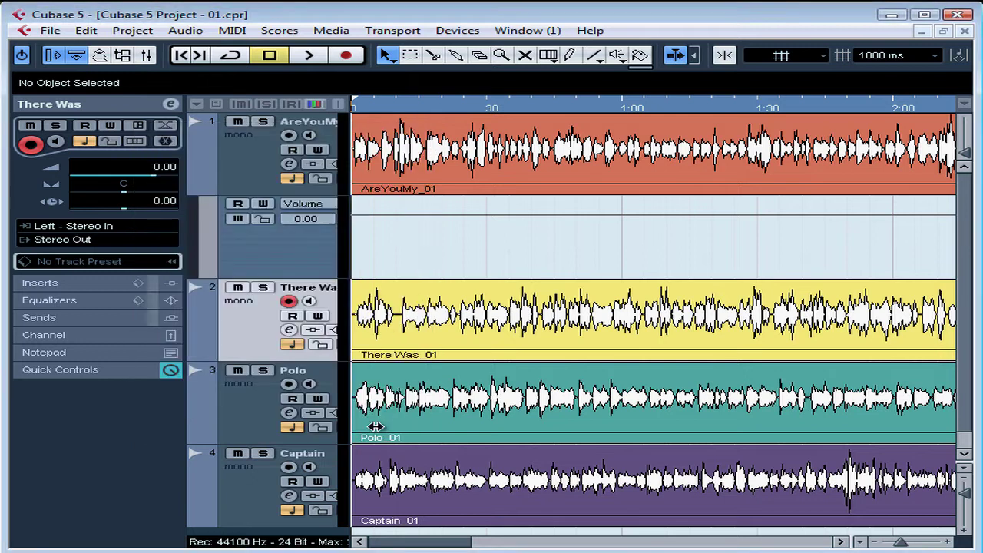
pyautogui.click(392, 31)
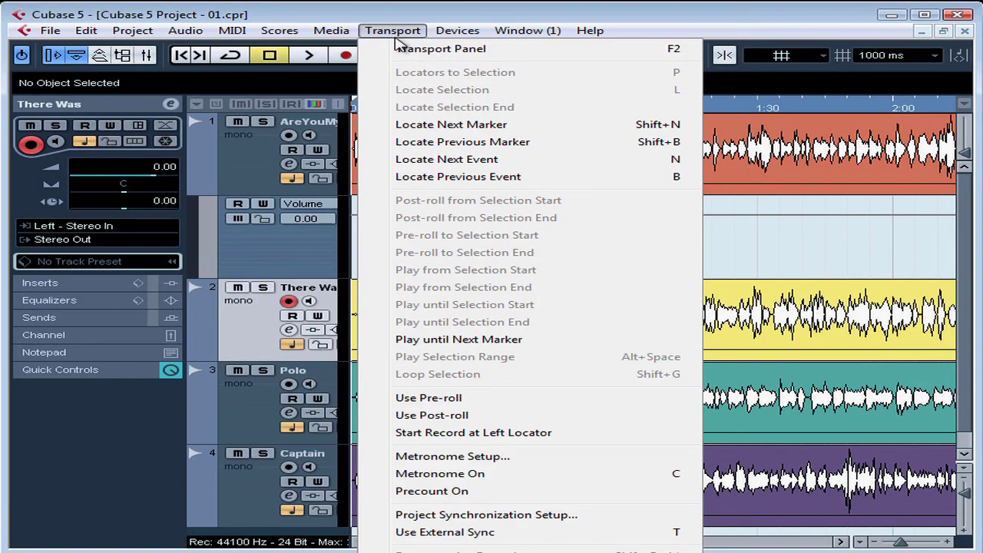
pyautogui.click(406, 50)
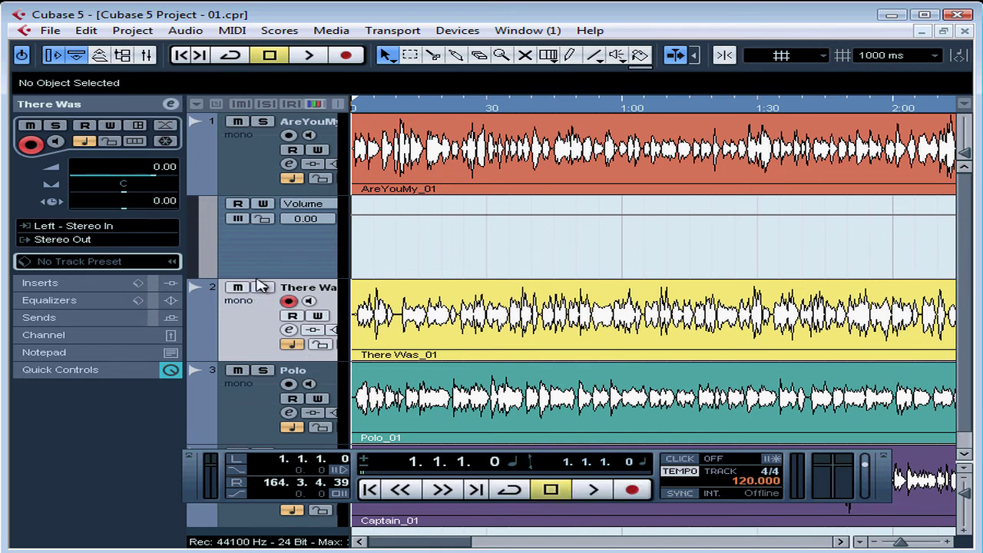
# - Open Project Setup again from the Project menu
pyautogui.click(132, 31)
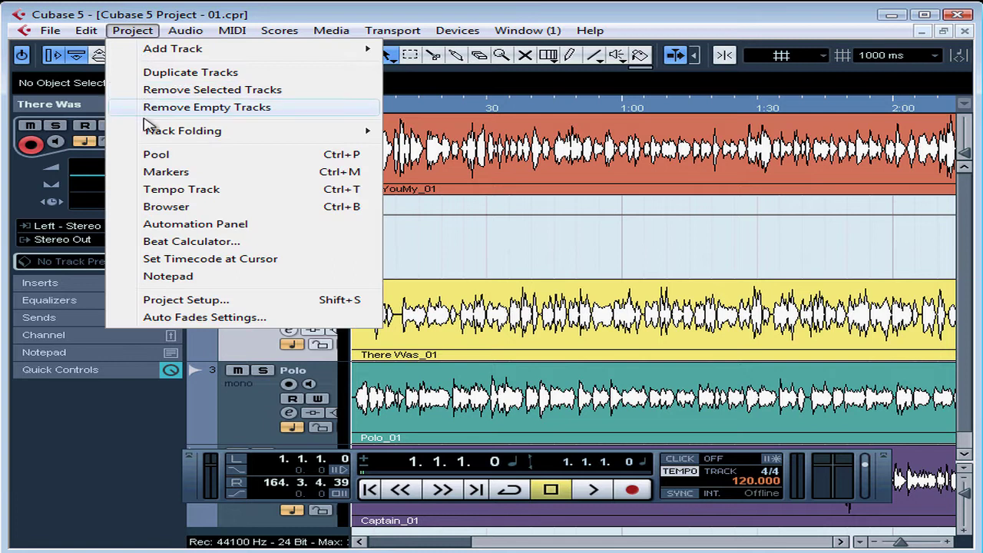
pyautogui.click(192, 304)
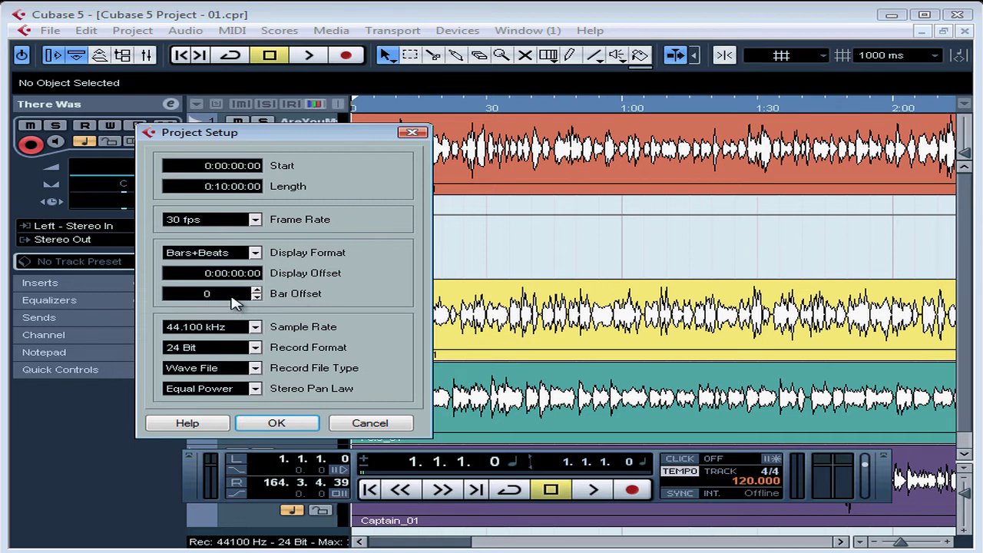
# - Nudge Bar Offset back to 0 and list sample rates, with 44.100 kHz checked
pyautogui.click(255, 290)
pyautogui.click(256, 290)
pyautogui.click(256, 297)
pyautogui.click(256, 297)
pyautogui.click(254, 330)
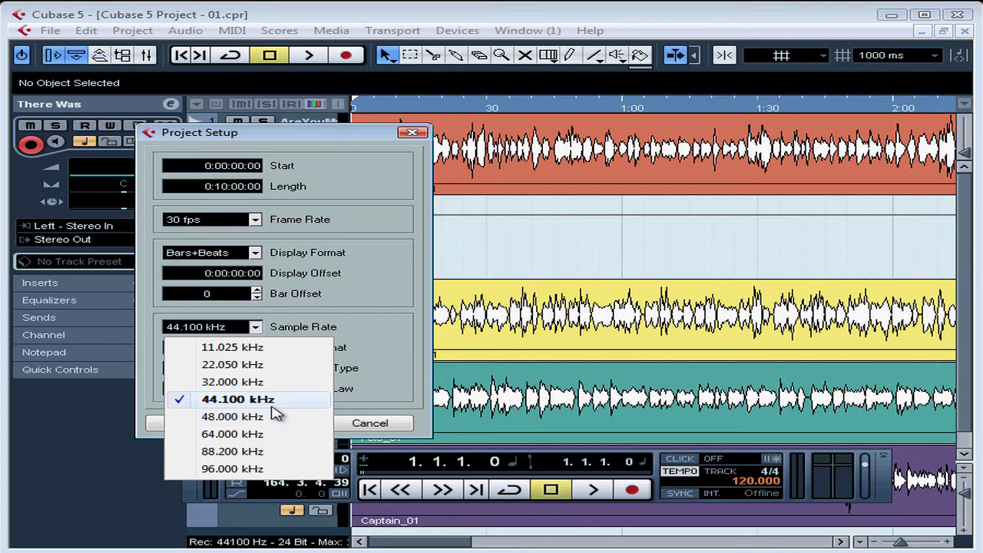
# - Keep 44.100 kHz sample rate and list the record format choices
pyautogui.click(357, 338)
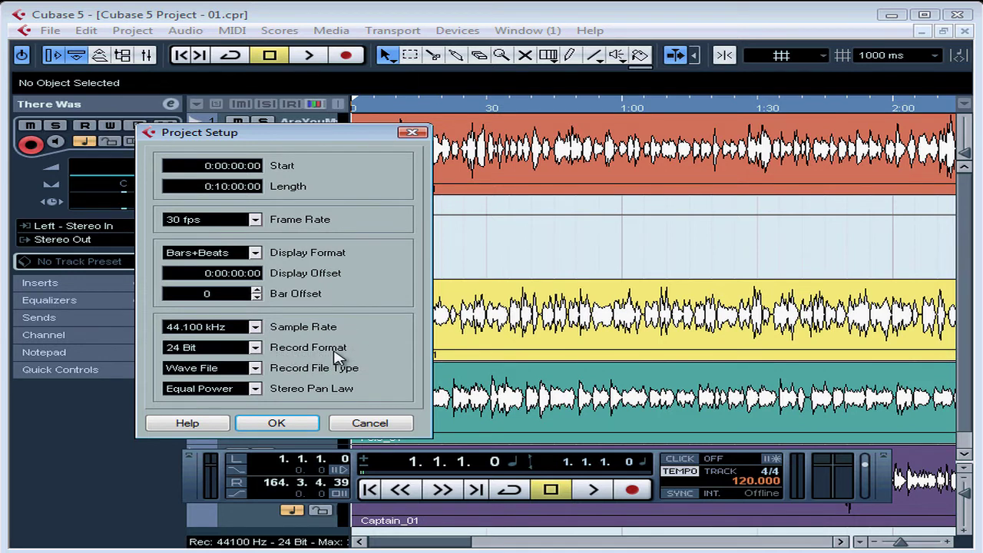
pyautogui.click(255, 349)
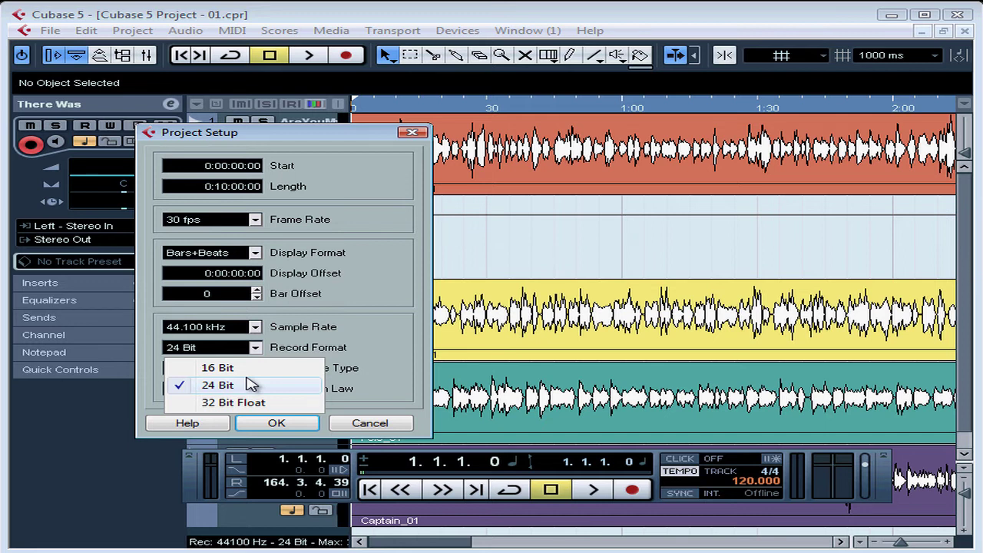
# - Keep 24 Bit record format and list the record file types
pyautogui.click(366, 355)
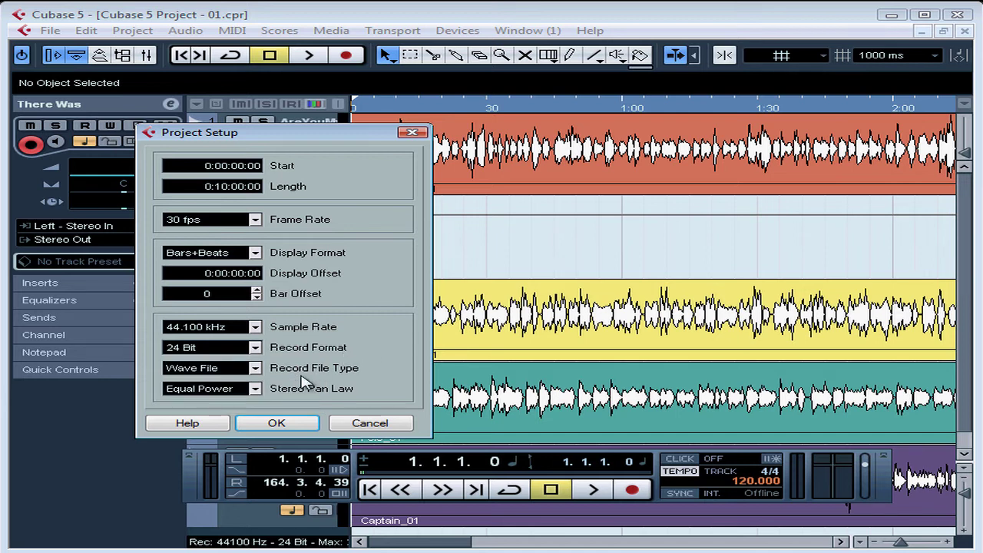
pyautogui.click(255, 369)
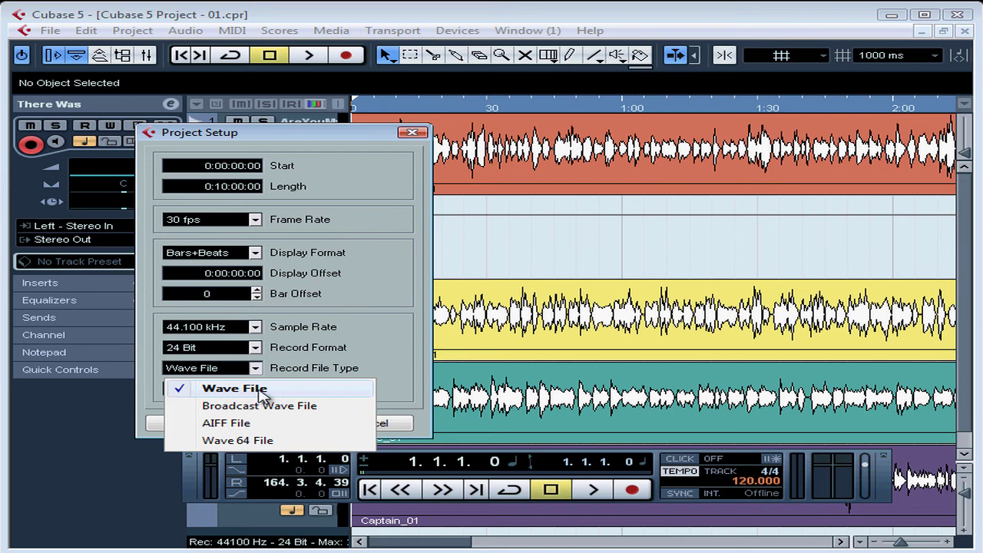
# - Keep Wave File as record file type and list the stereo pan laws
pyautogui.click(367, 388)
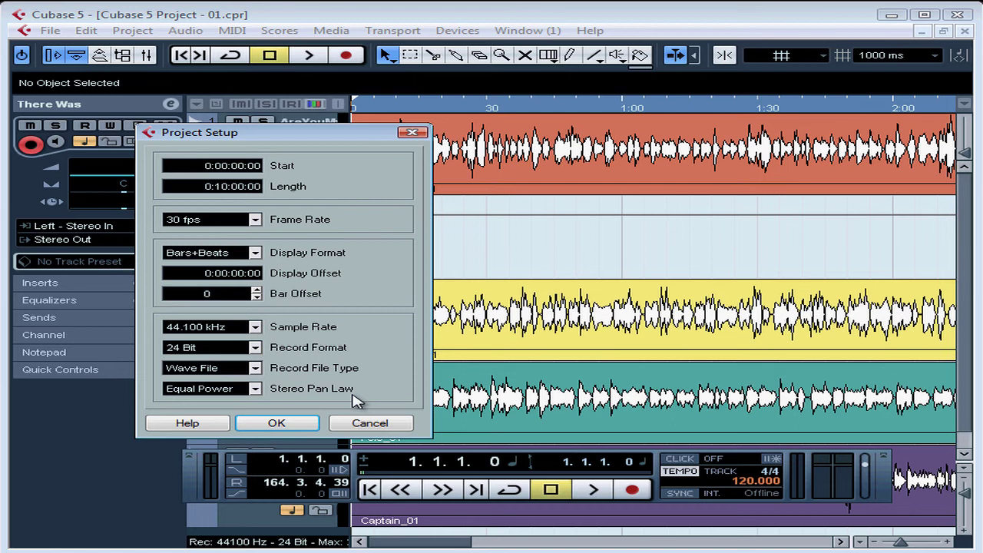
pyautogui.click(255, 389)
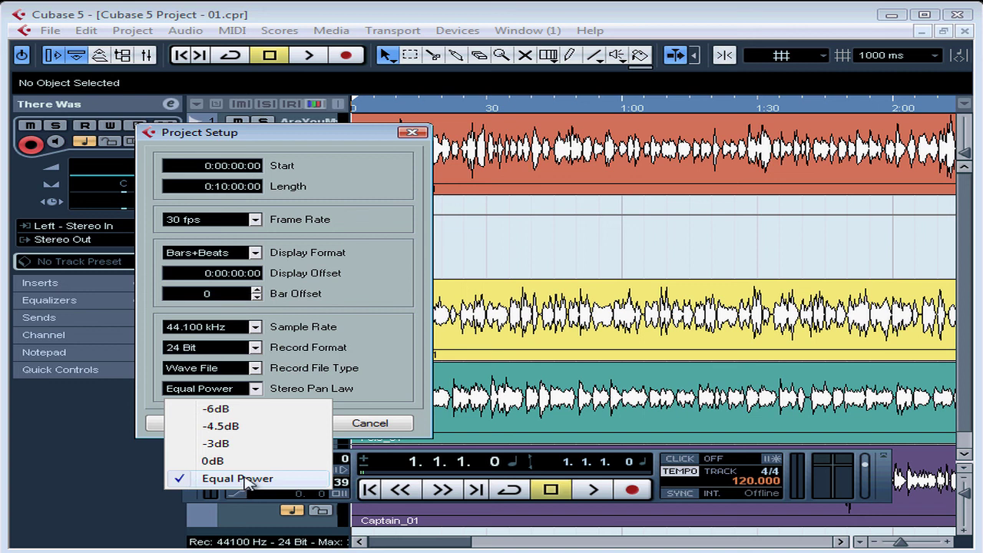
# - Keep Equal Power pan law and confirm Project Setup with OK
pyautogui.click(407, 390)
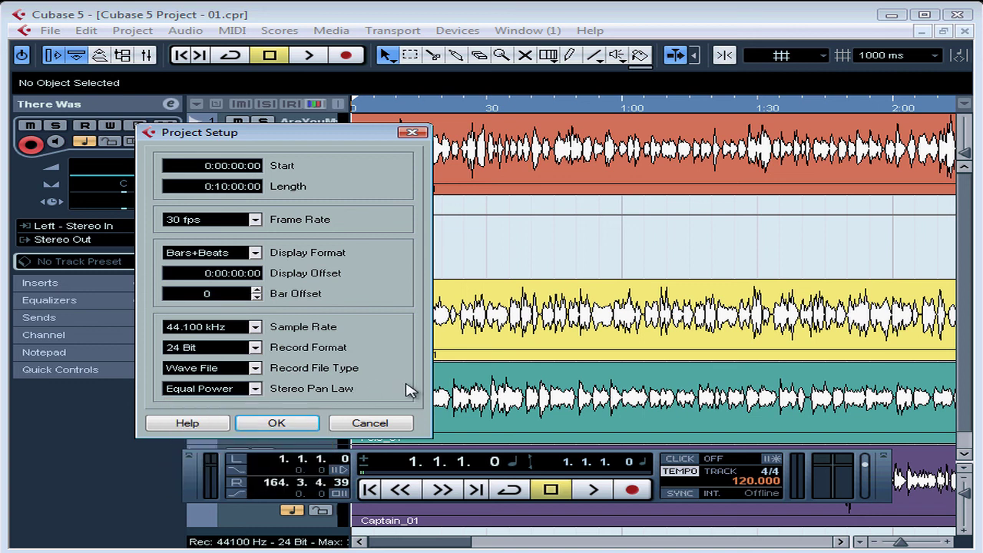
pyautogui.click(275, 427)
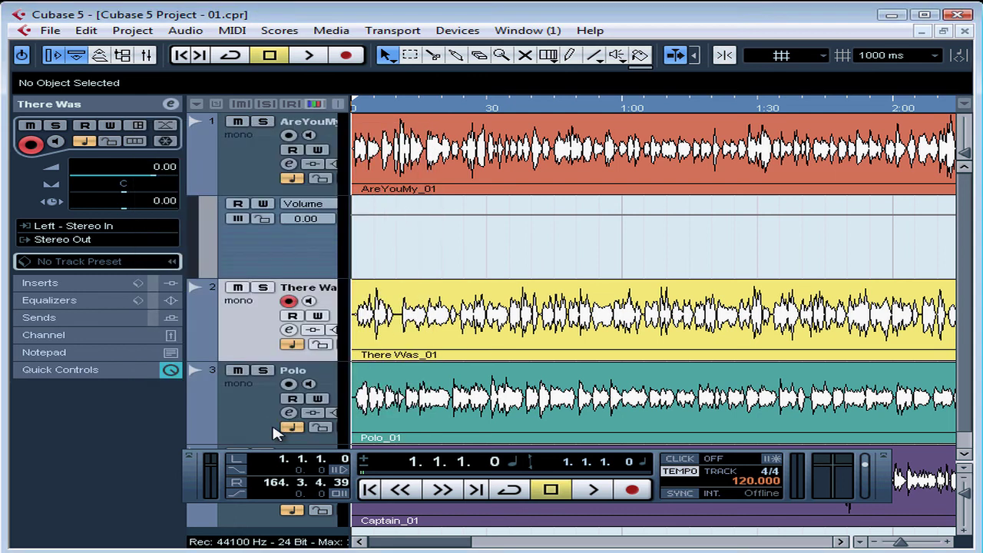